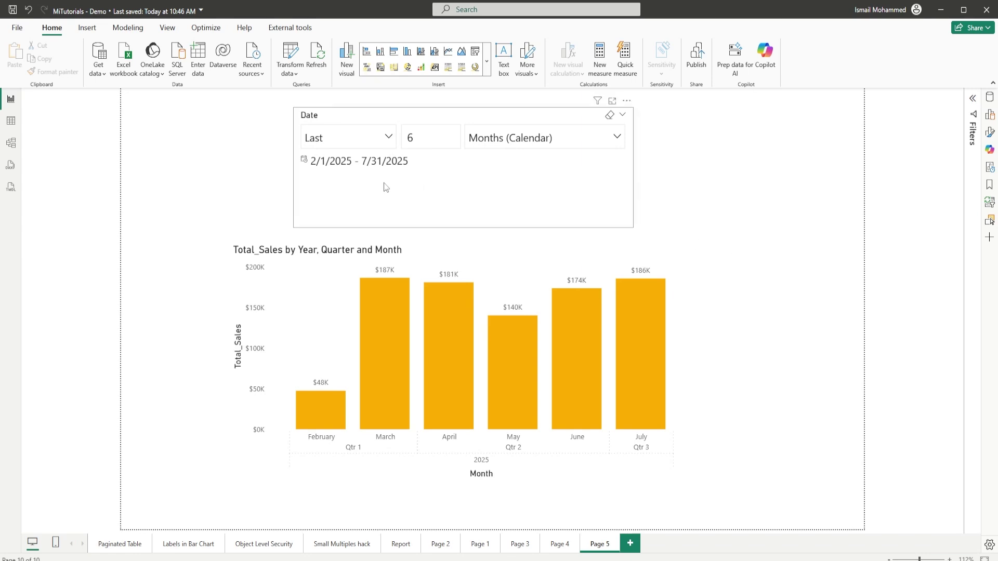
Step: Select the Date slicer and switch its period to This Month (8/1/2025–8/31/2025)
left_click(467, 115)
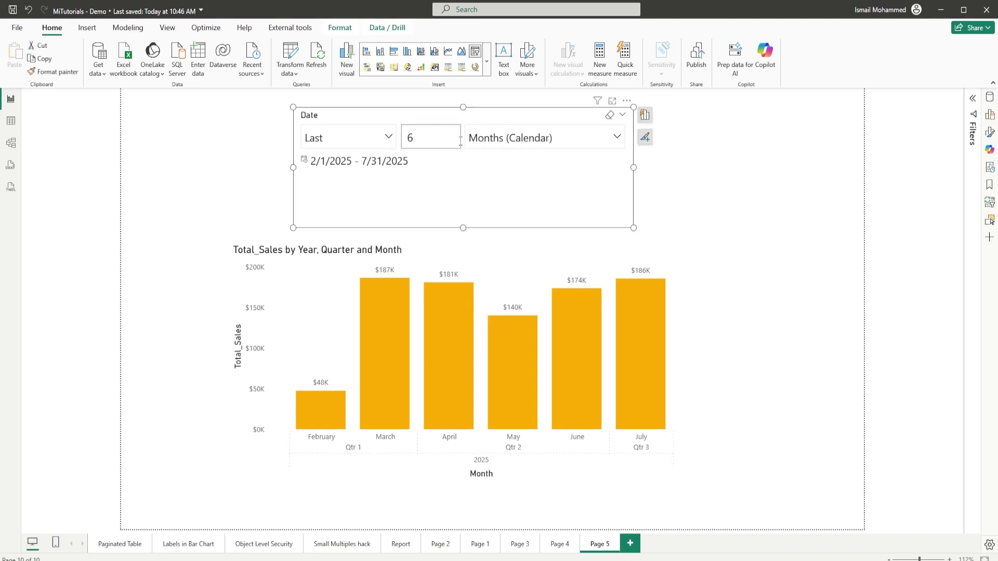
left_click(377, 140)
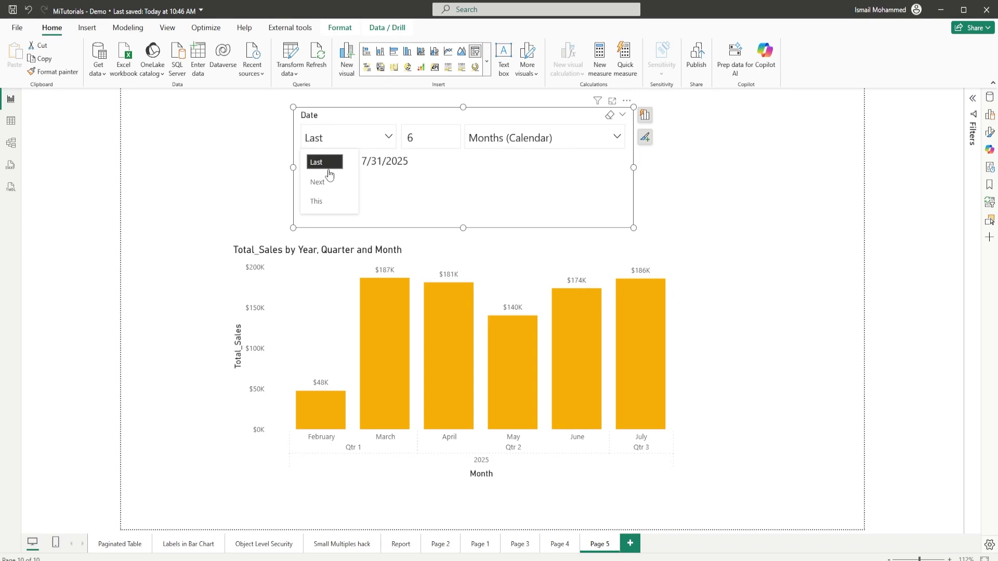
left_click(316, 202)
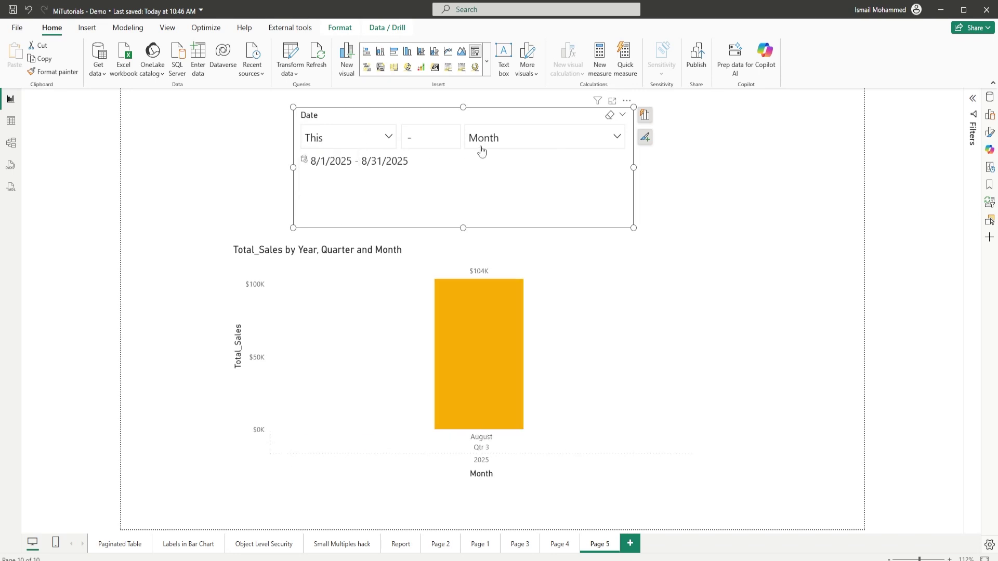
Step: Set the Date slicer back to Last, with count 7 and unit Days (8/12/2025–8/18/2025)
left_click(504, 149)
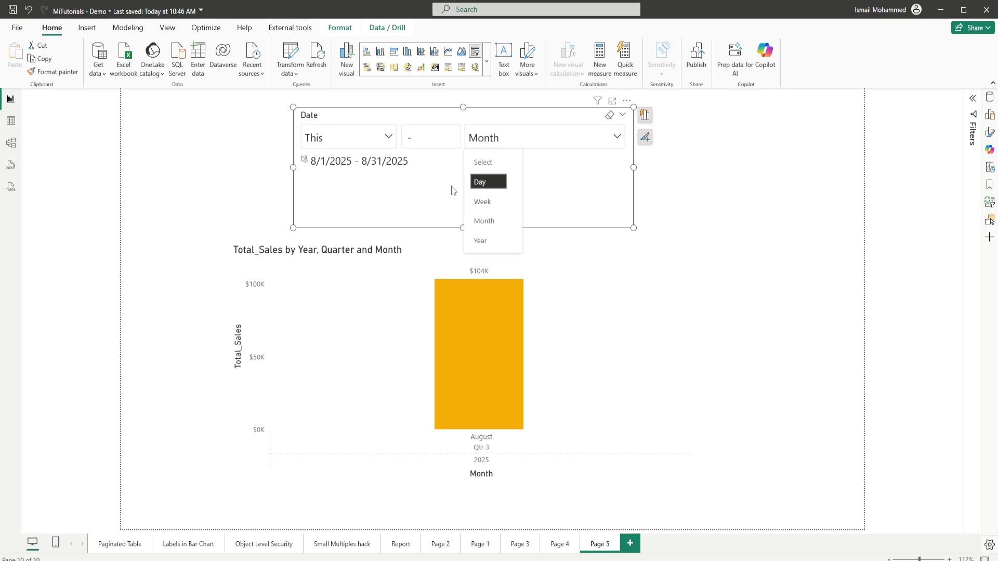
left_click(402, 193)
left_click(383, 138)
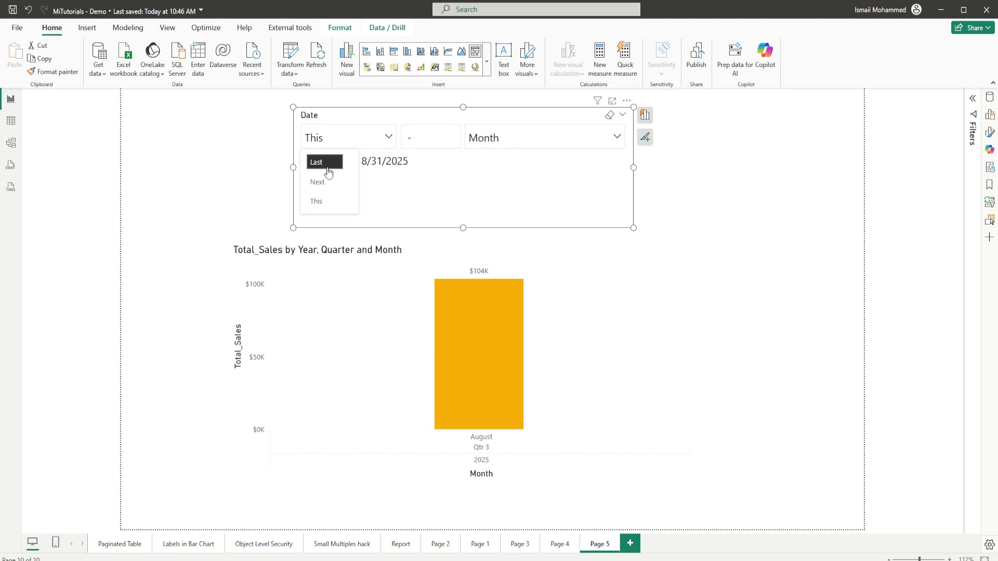
left_click(326, 163)
double_click(403, 140)
type("7")
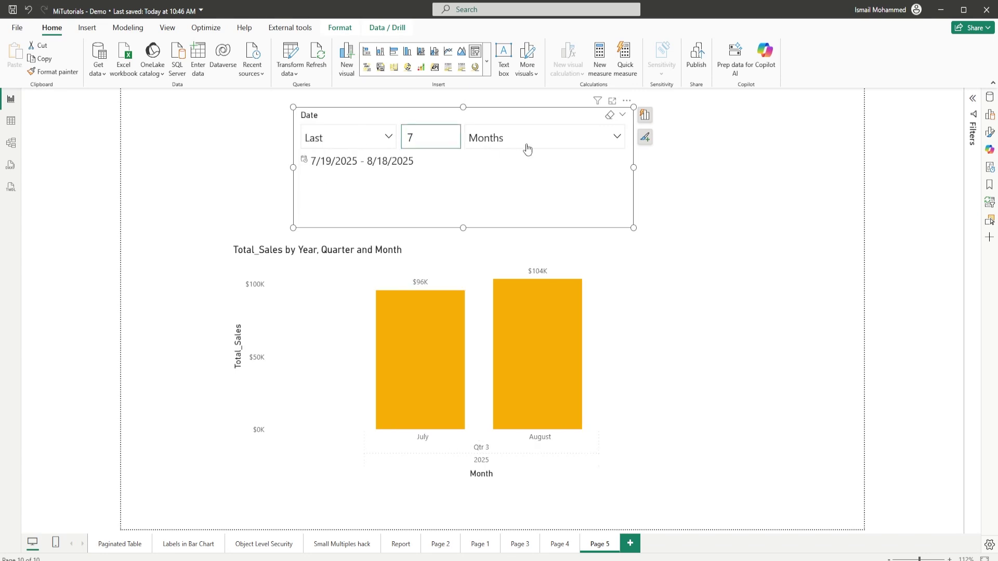
left_click(530, 146)
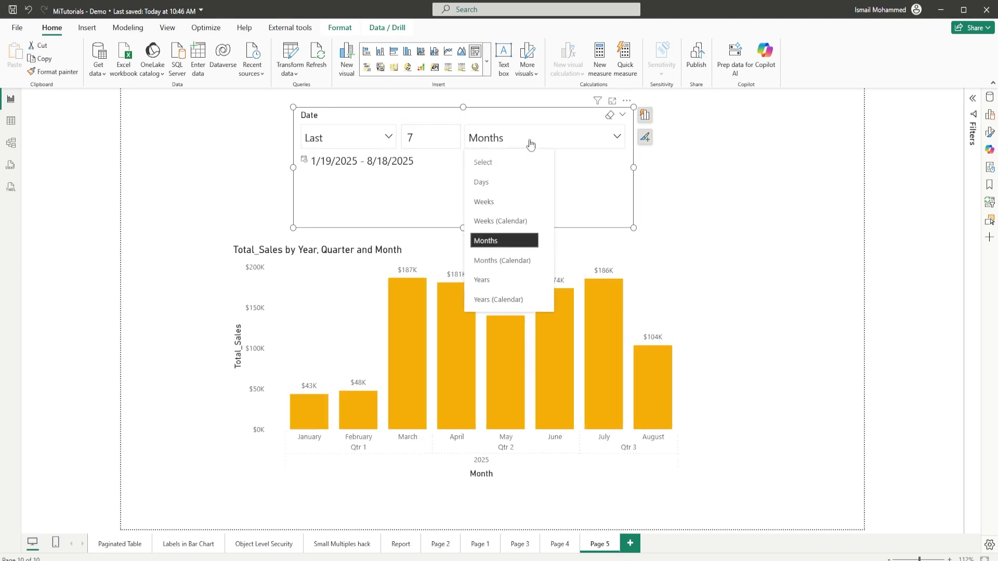
left_click(493, 181)
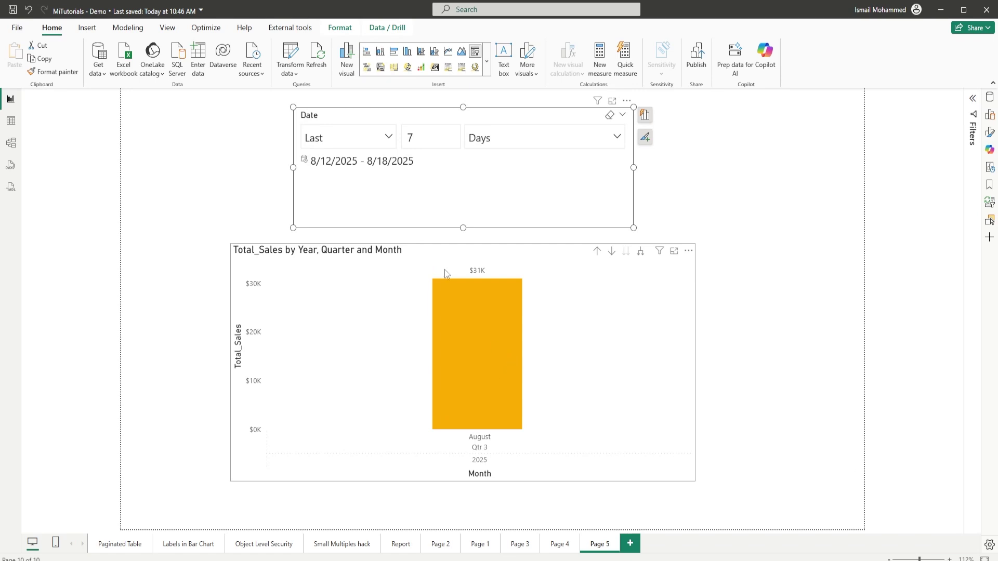
Step: Try the Weeks and Weeks (Calendar) units, then settle on Months (1/19/2025–8/18/2025)
left_click(490, 148)
left_click(494, 206)
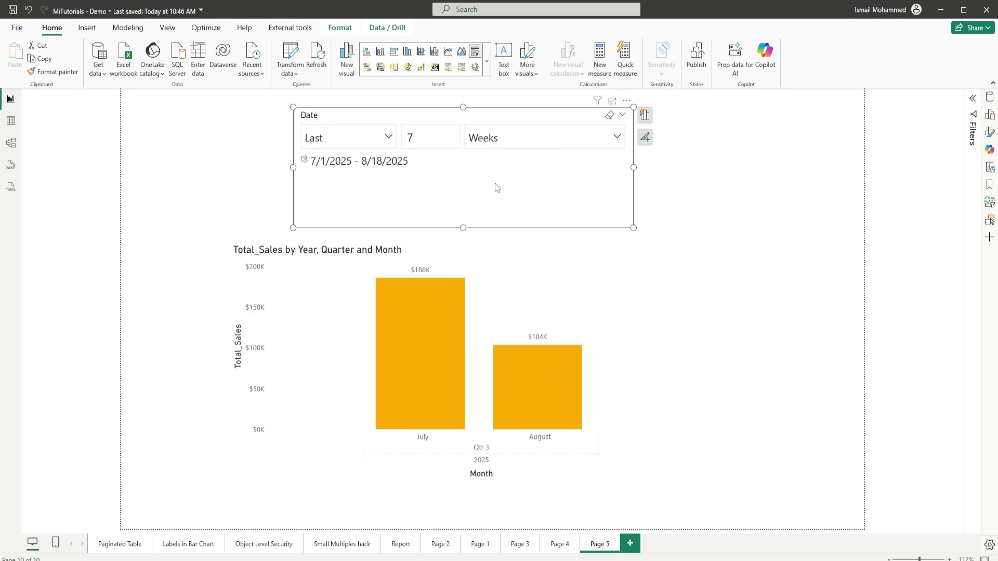
left_click(495, 139)
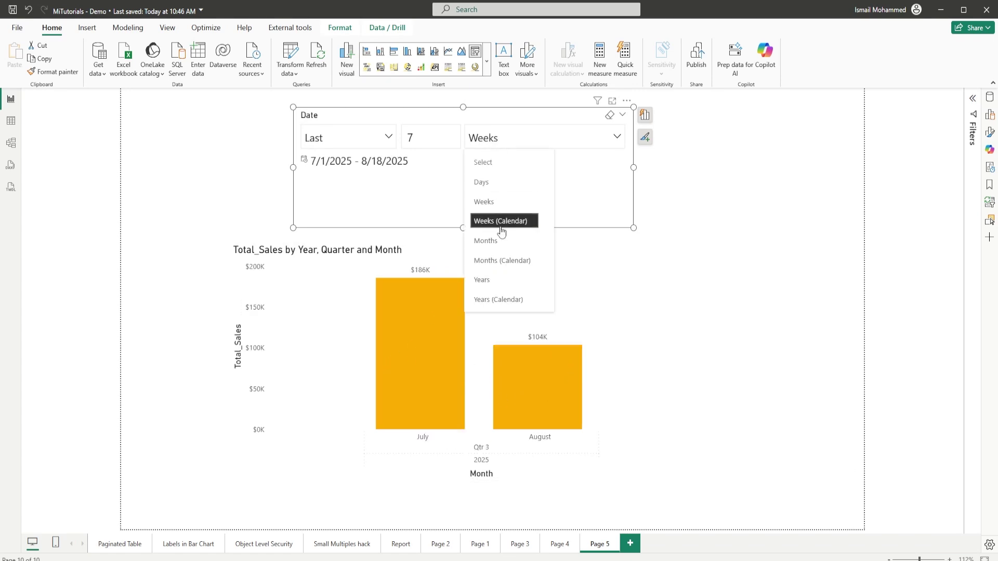
left_click(500, 221)
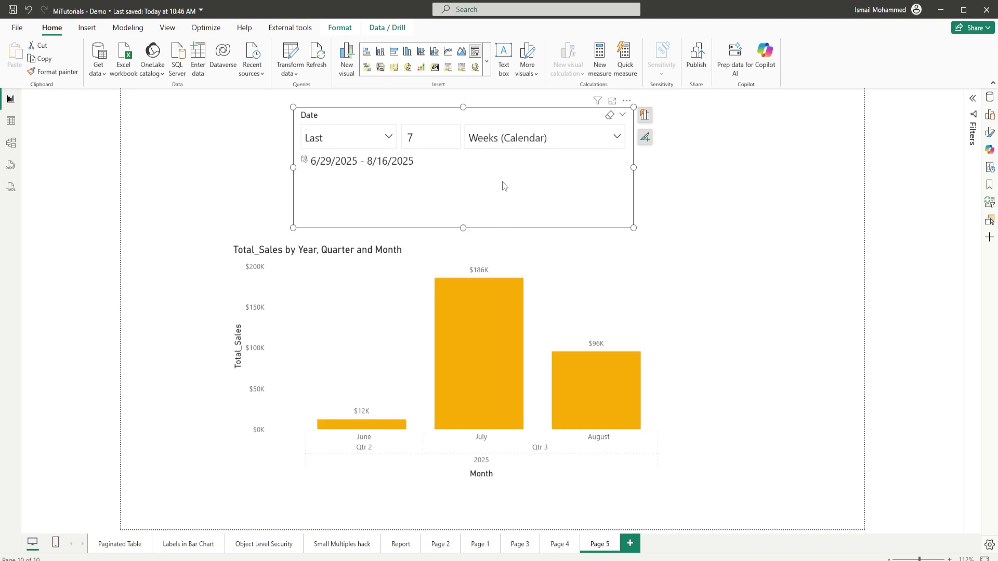
left_click(503, 143)
left_click(500, 200)
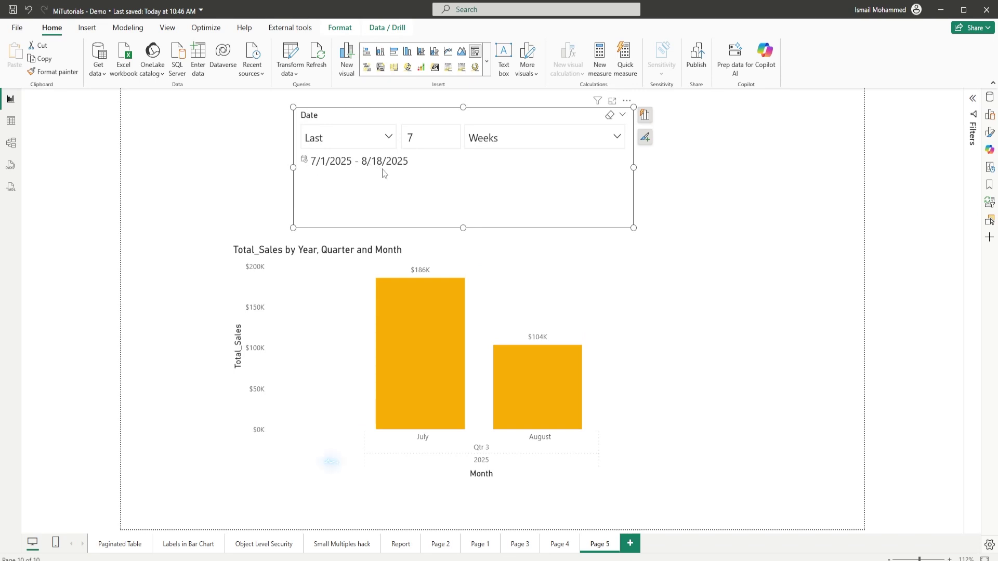
left_click(507, 150)
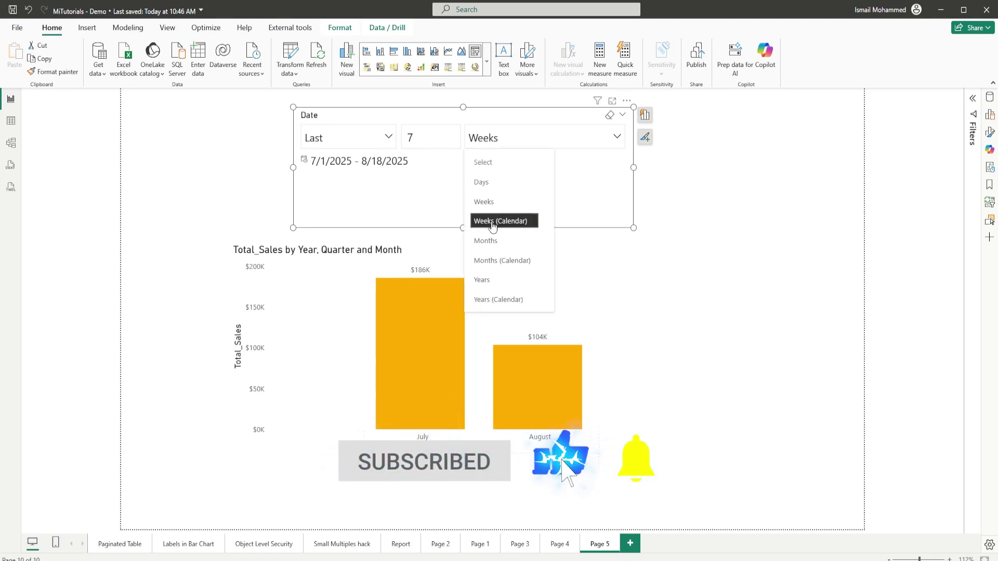
left_click(488, 222)
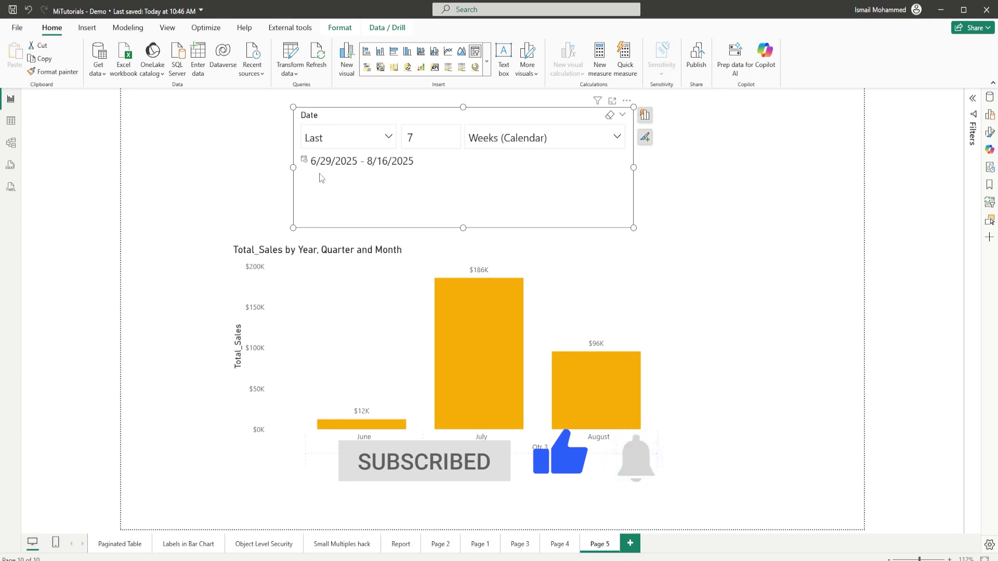
left_click(475, 147)
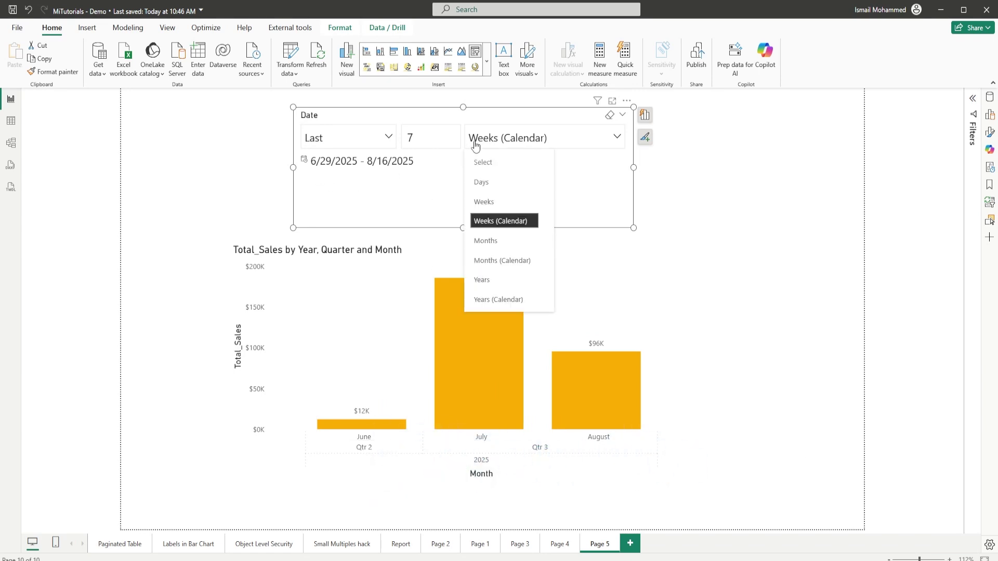
left_click(485, 240)
Step: Set the slicer to Last 3 Months (Calendar), 5/1/2025–7/31/2025, showing May through July
double_click(409, 137)
type("3")
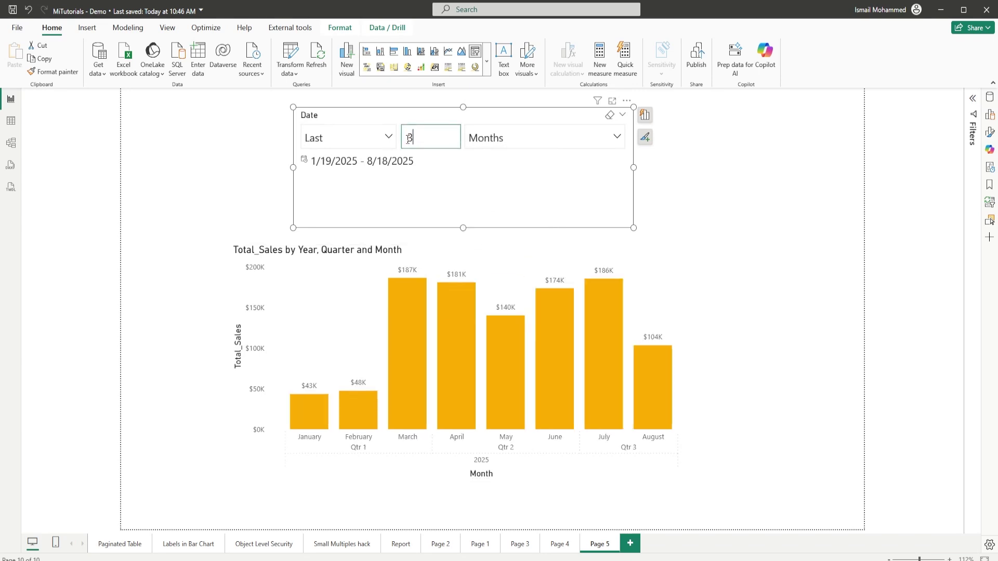
key("Tab")
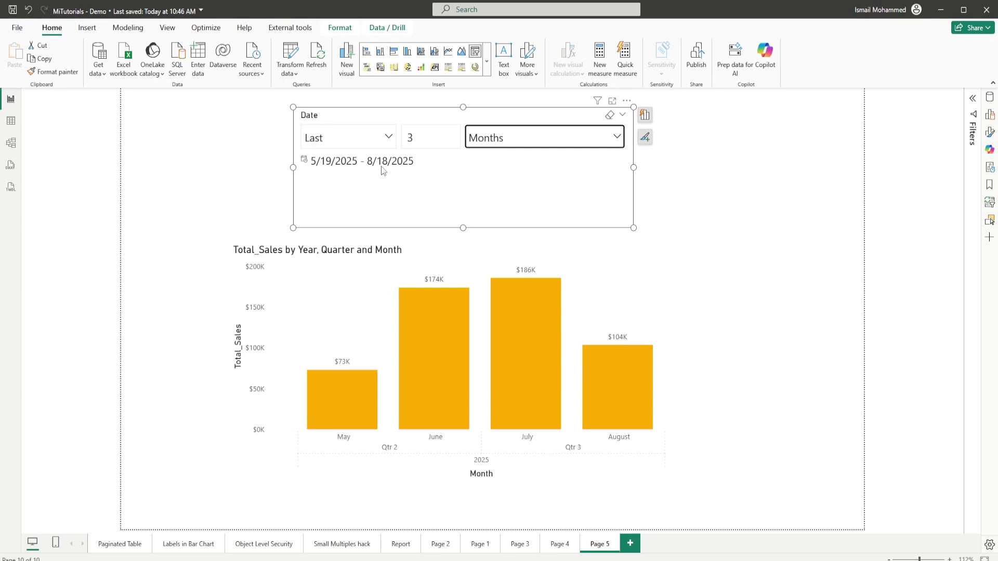
left_click(494, 146)
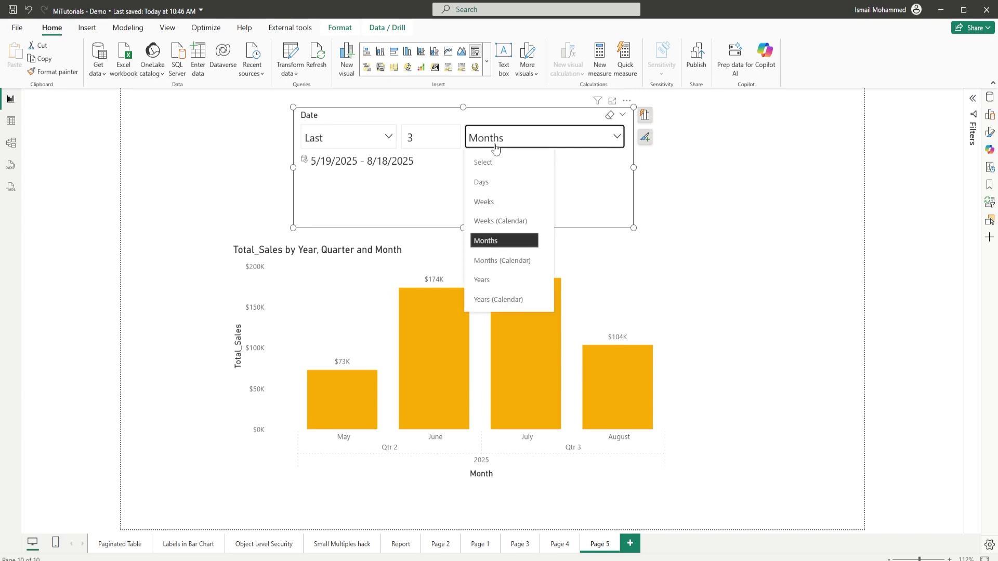
left_click(497, 261)
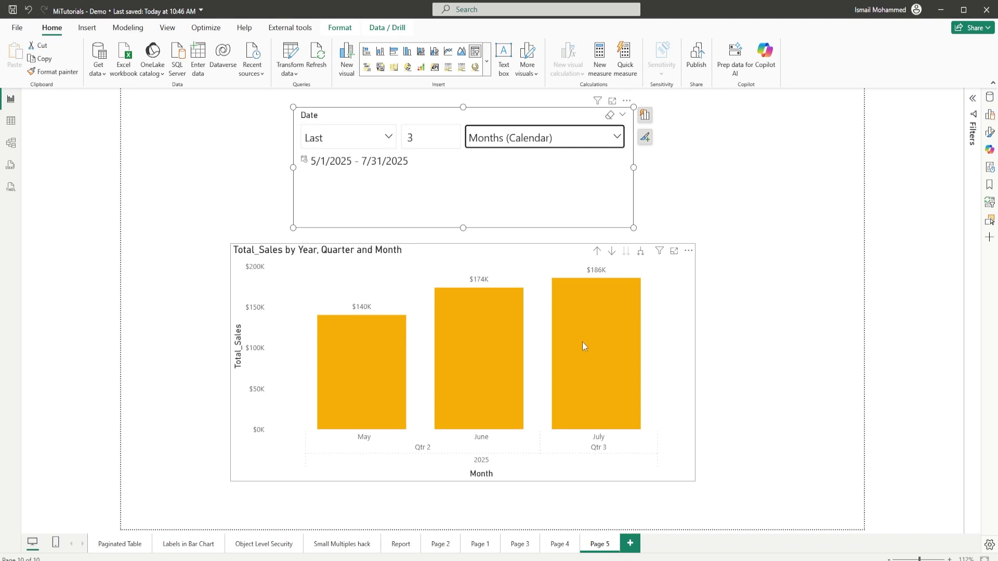
left_click(518, 141)
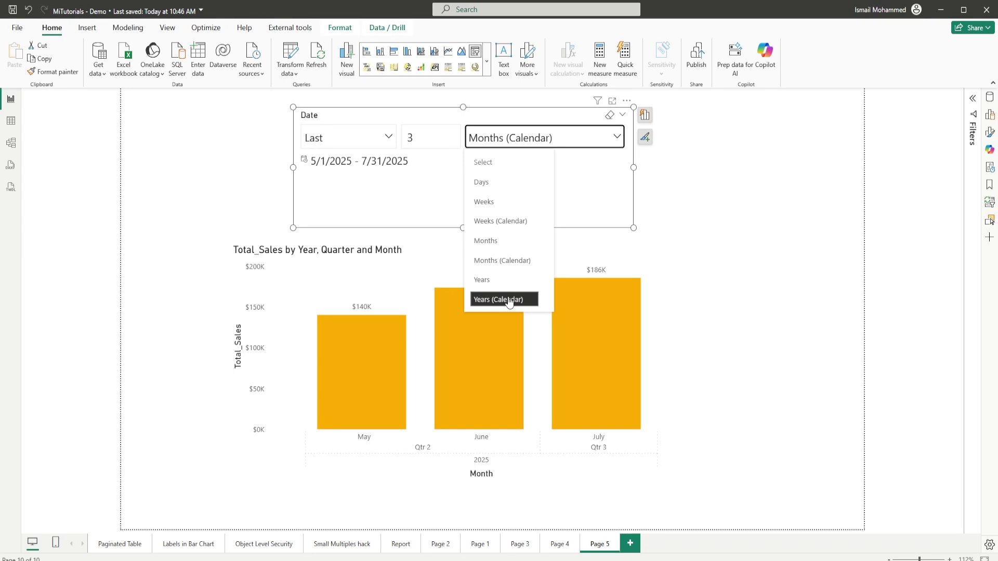
left_click(363, 134)
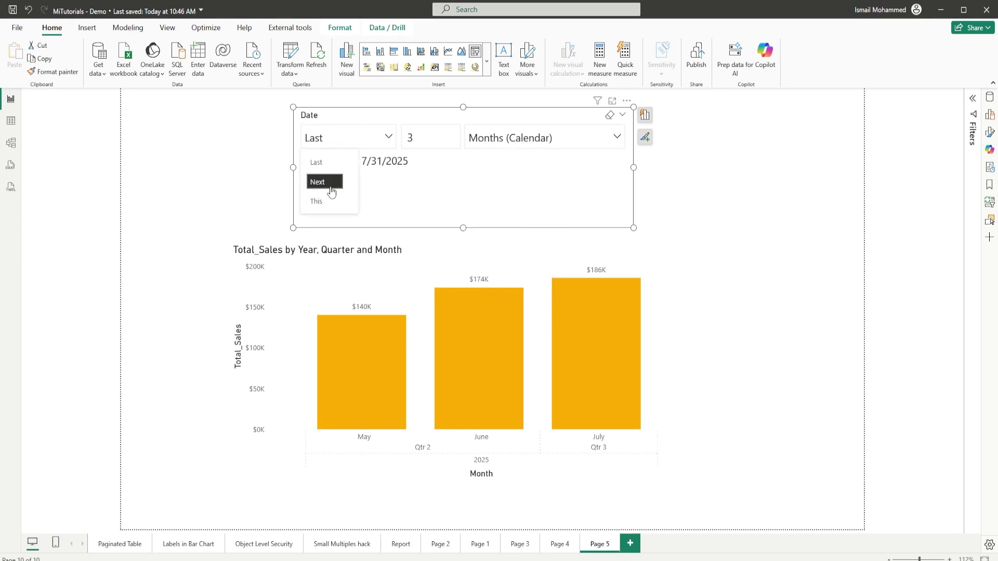
Step: Change the slicer to Next 3 Days (8/18/2025–8/20/2025), leaving the chart empty
left_click(331, 188)
left_click(534, 148)
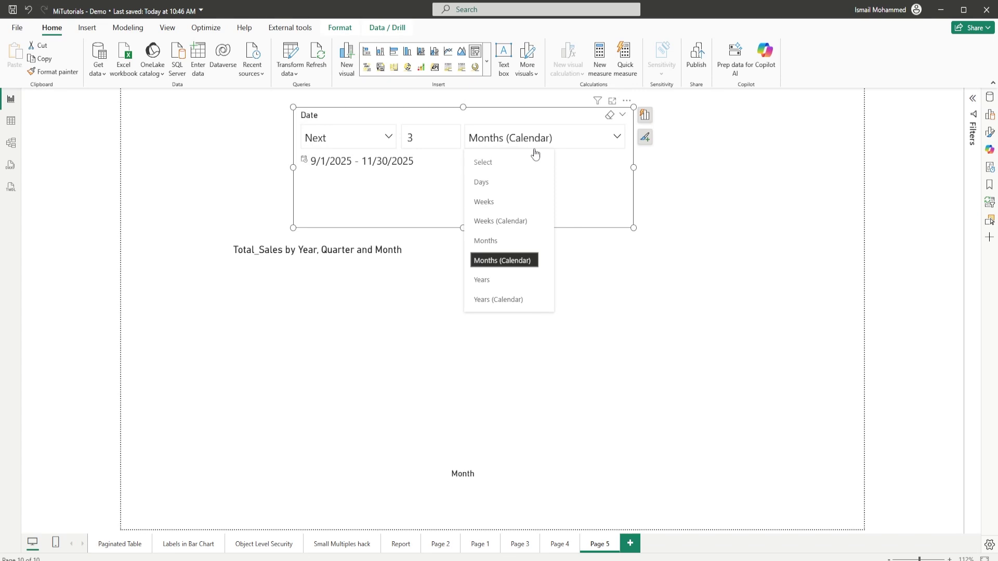
left_click(432, 138)
double_click(434, 138)
type("3")
left_click(541, 138)
left_click(489, 183)
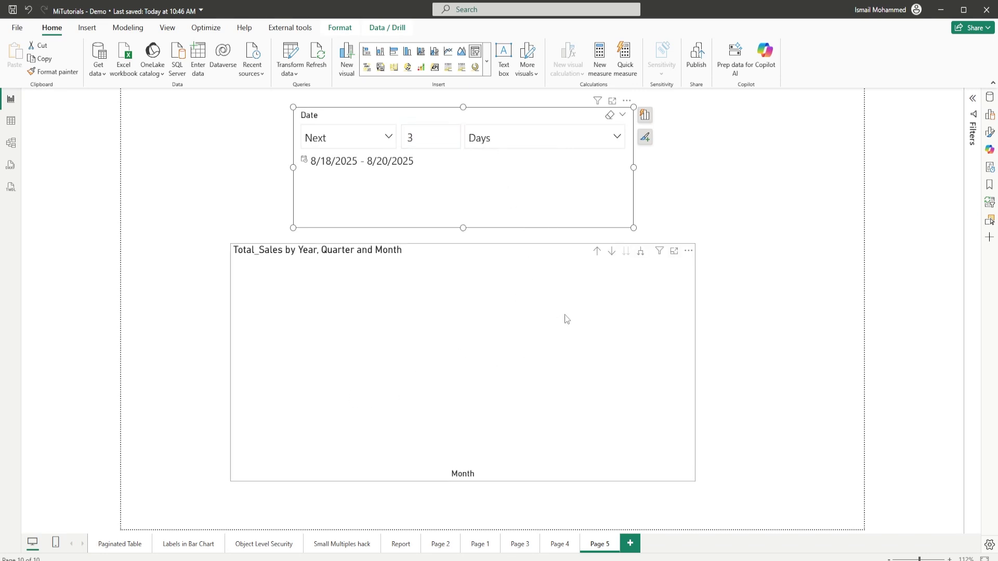
left_click(350, 137)
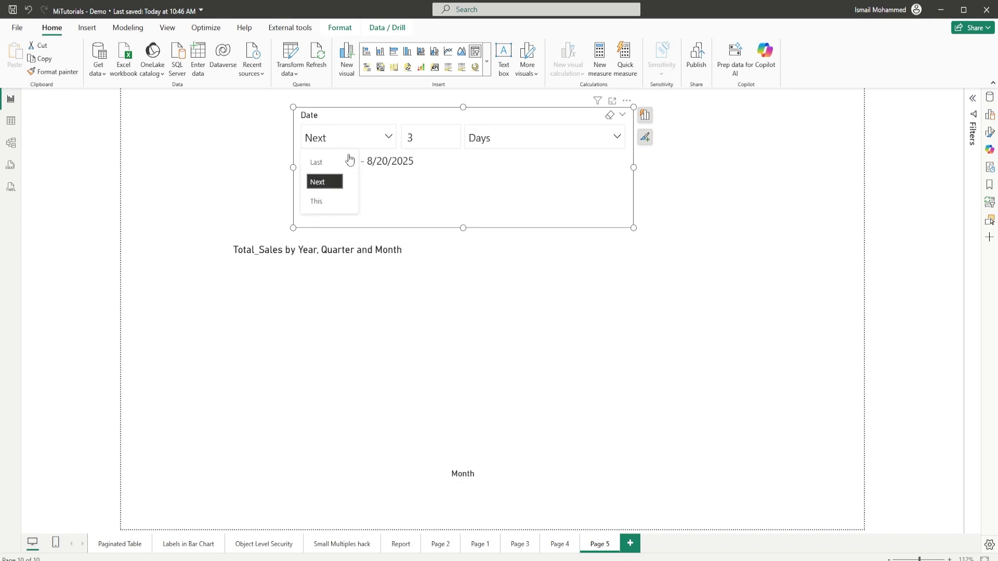
Step: Switch the slicer to This, stepping the unit through Day, Week and Month to Year
left_click(322, 202)
left_click(507, 149)
left_click(490, 183)
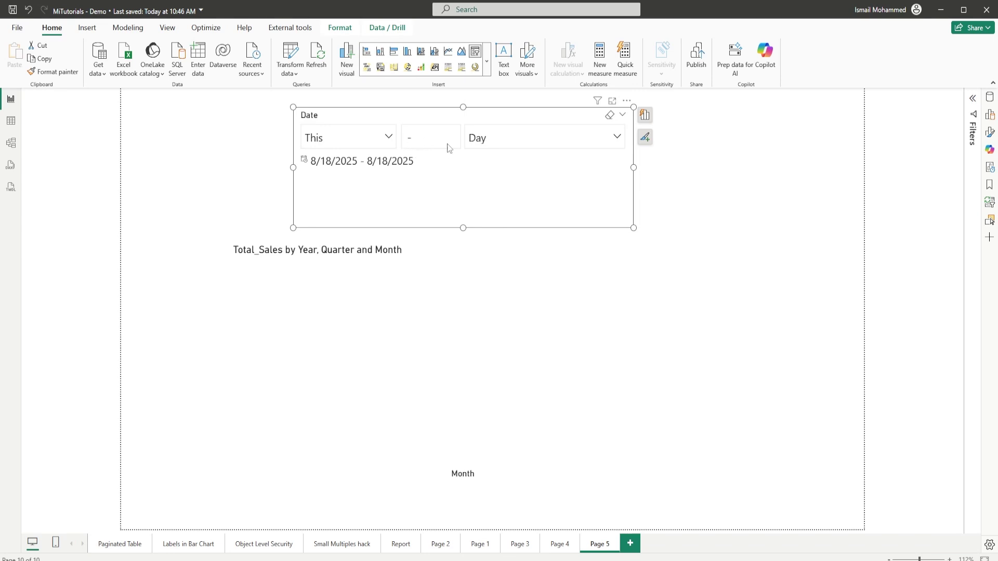
left_click(521, 150)
left_click(495, 199)
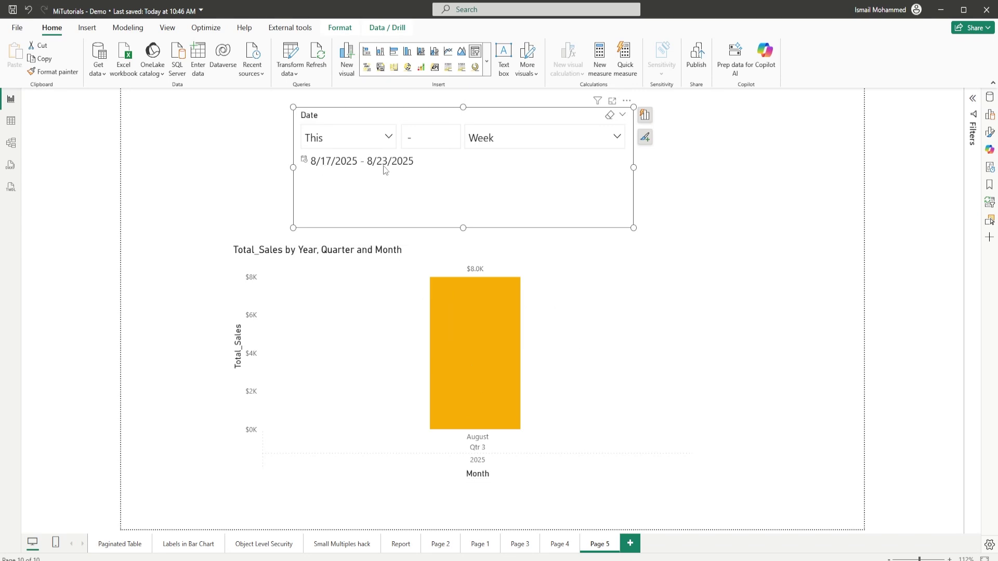
left_click(502, 137)
left_click(483, 220)
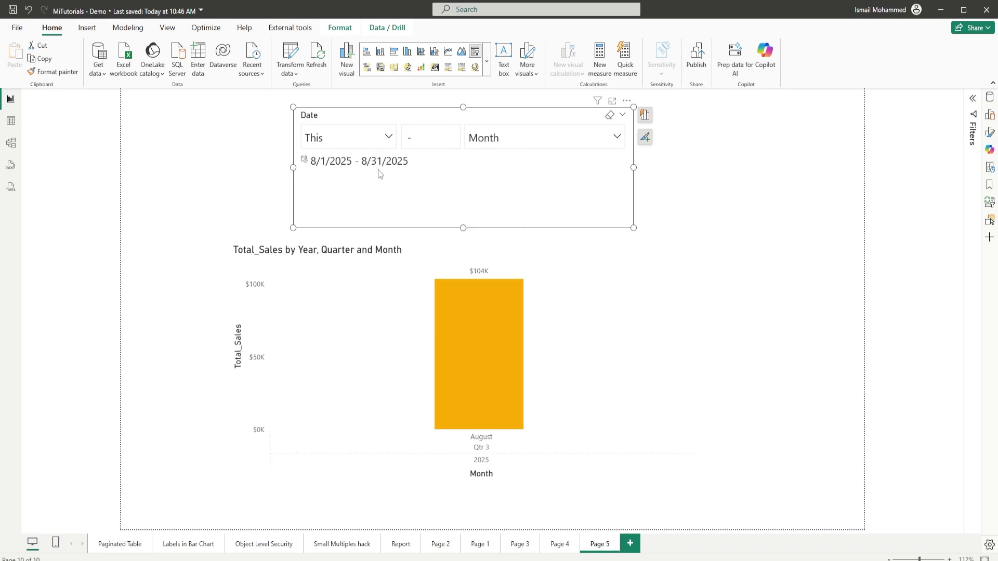
left_click(498, 144)
left_click(501, 238)
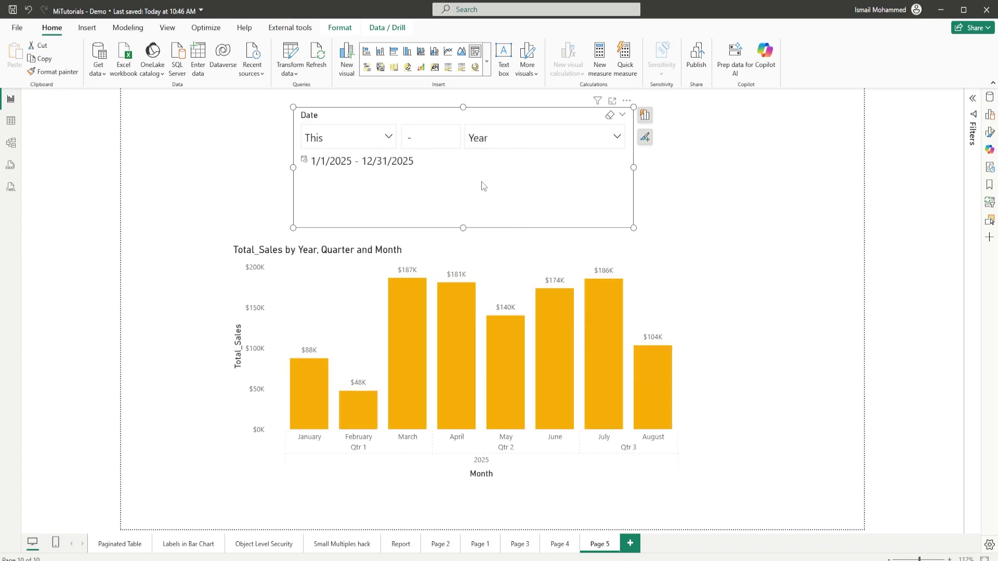
Step: Delete the old Date slicer and add a wide empty slicer at the top of the page
key("Delete")
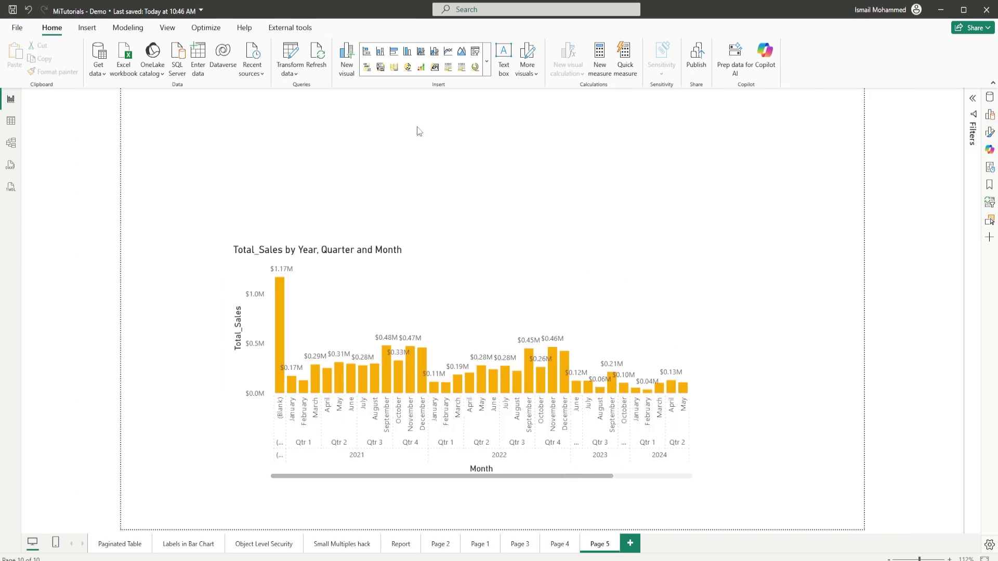
left_click(990, 114)
left_click(927, 185)
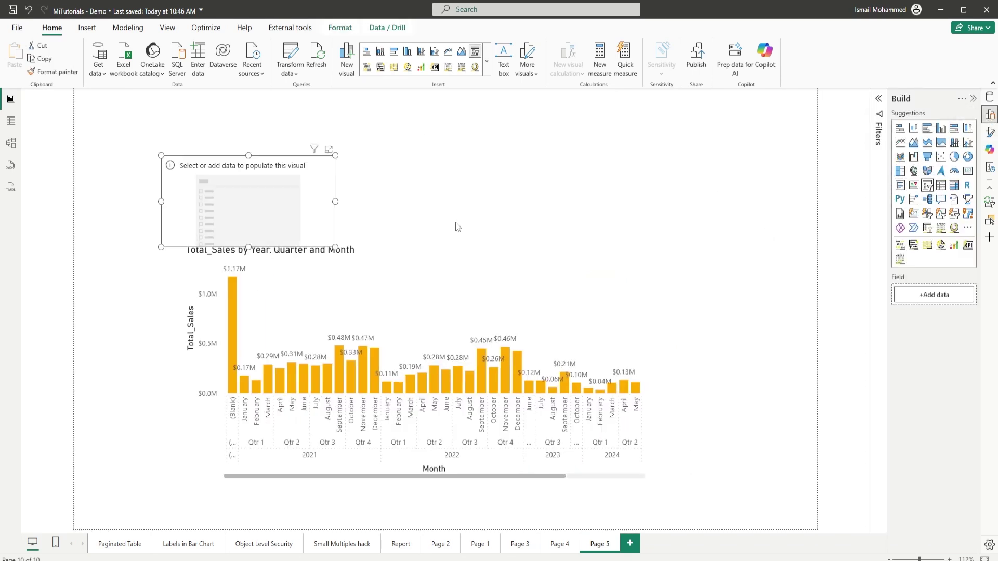
left_click_drag(266, 186, 356, 130)
left_click_drag(423, 187, 650, 225)
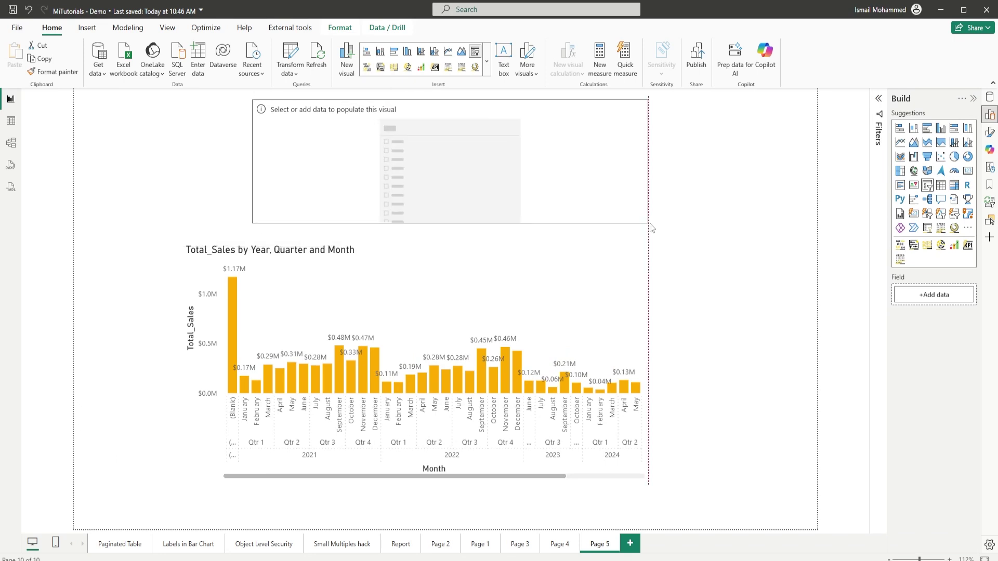
mouse_move(548, 199)
left_mouse_down()
mouse_move(521, 220)
mouse_move(535, 213)
left_mouse_up()
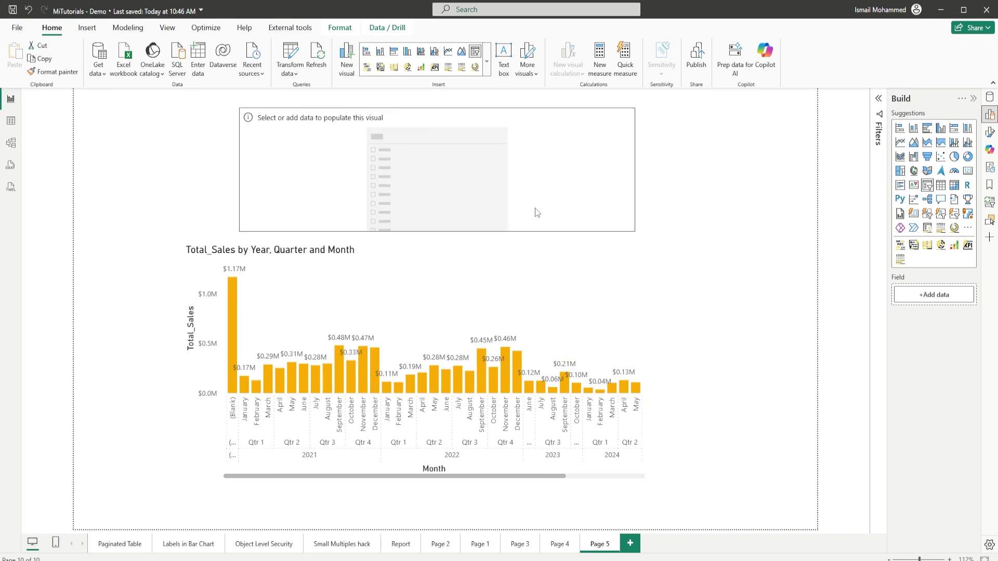
left_click(989, 97)
left_click(896, 165)
Step: Add Calendar Date to the slicer, test January 2021 and 2021 filters, then clear them
left_click_drag(935, 177, 840, 295)
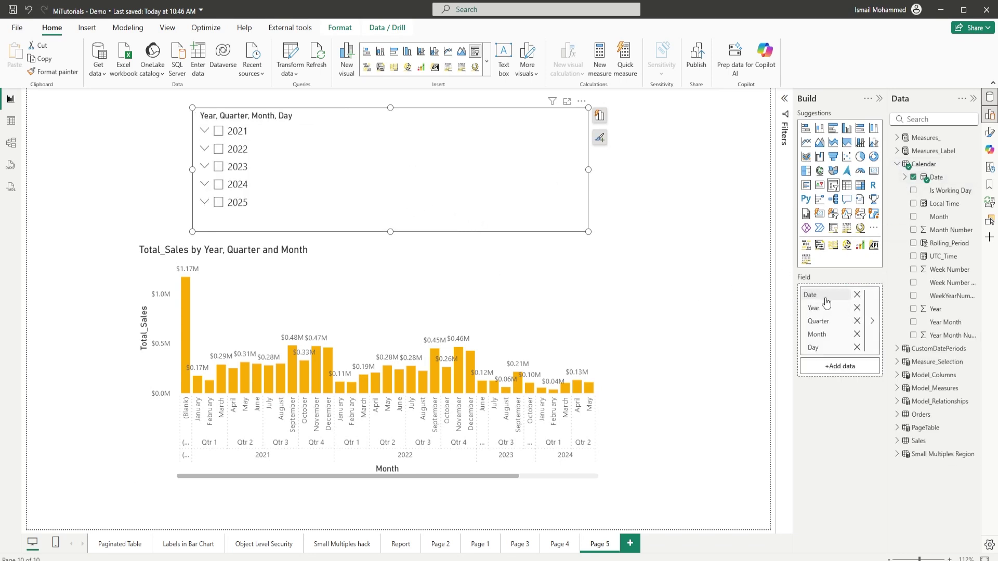
left_click(205, 131)
left_click(216, 150)
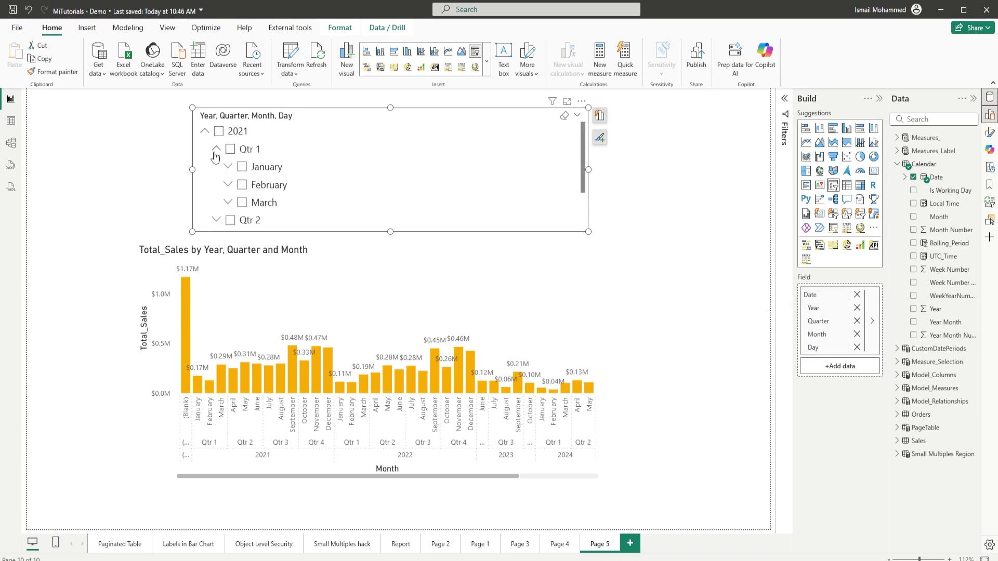
left_click(227, 170)
left_click(228, 167)
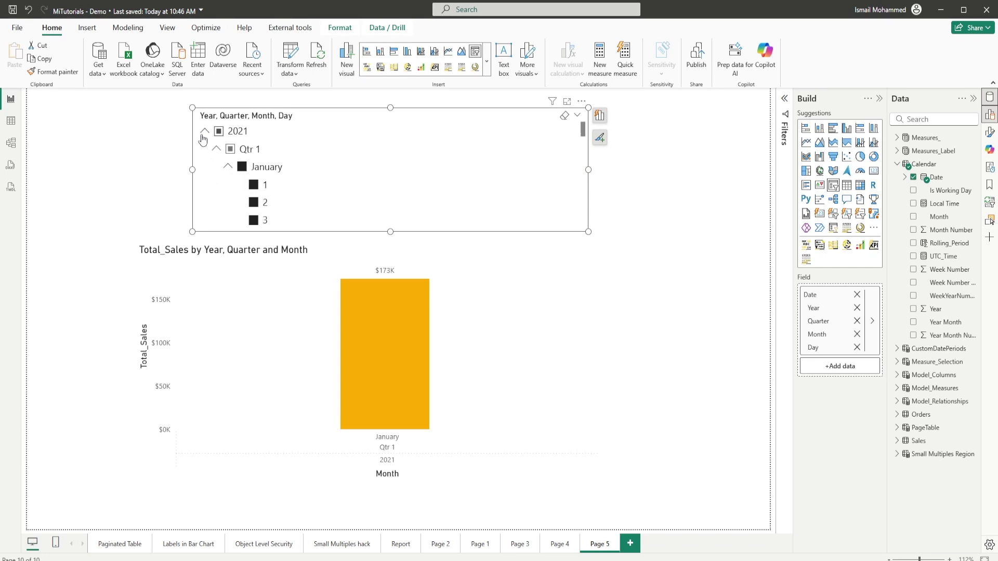
left_click(205, 132)
left_click(219, 131)
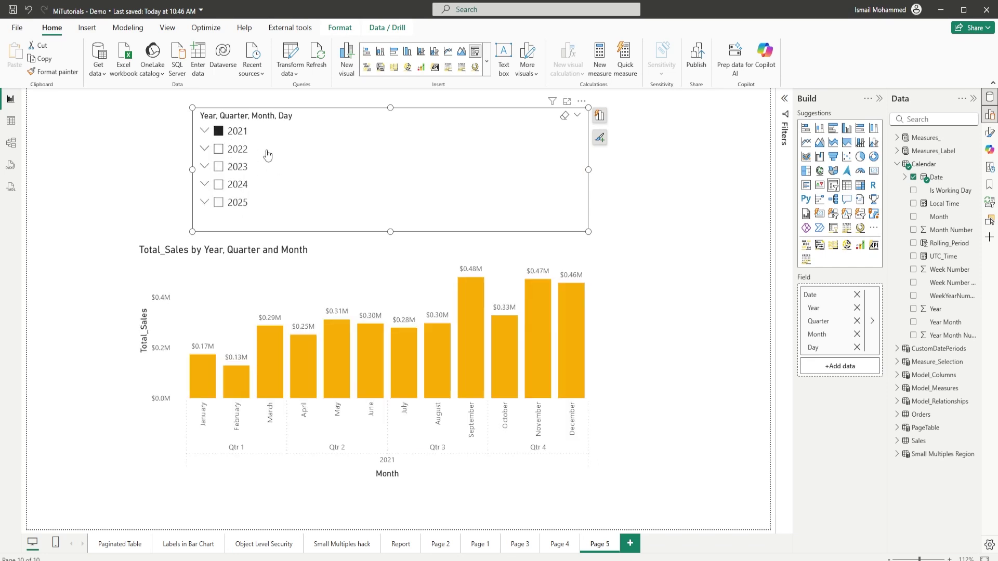
left_click(219, 132)
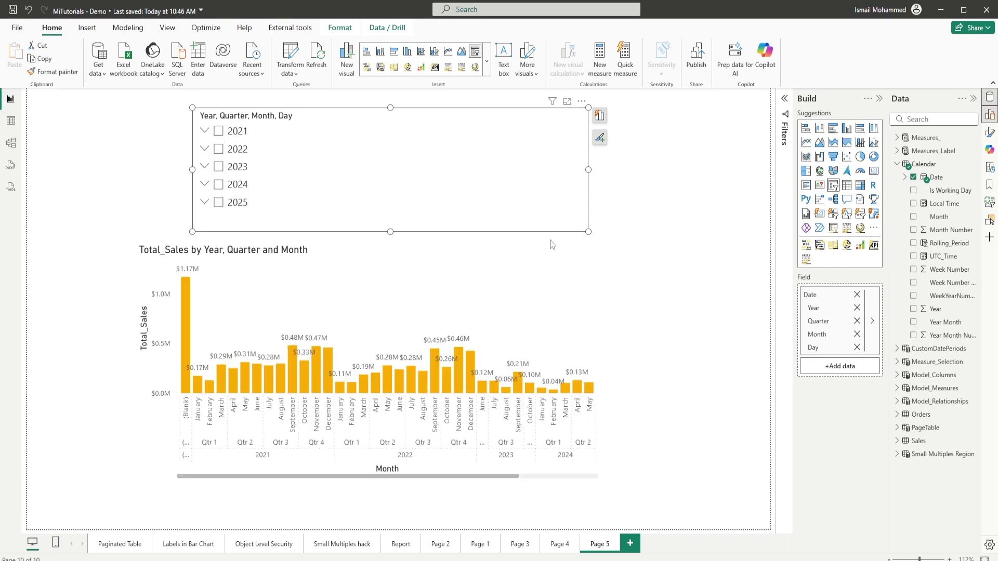
right_click(816, 299)
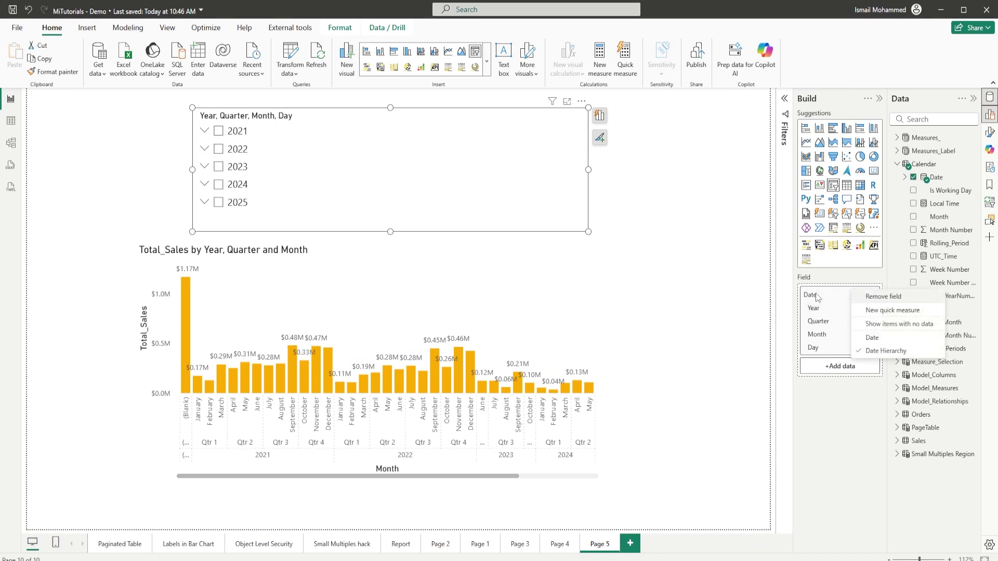
Step: Switch the slicer field from Date Hierarchy to the plain Date field
left_click(873, 337)
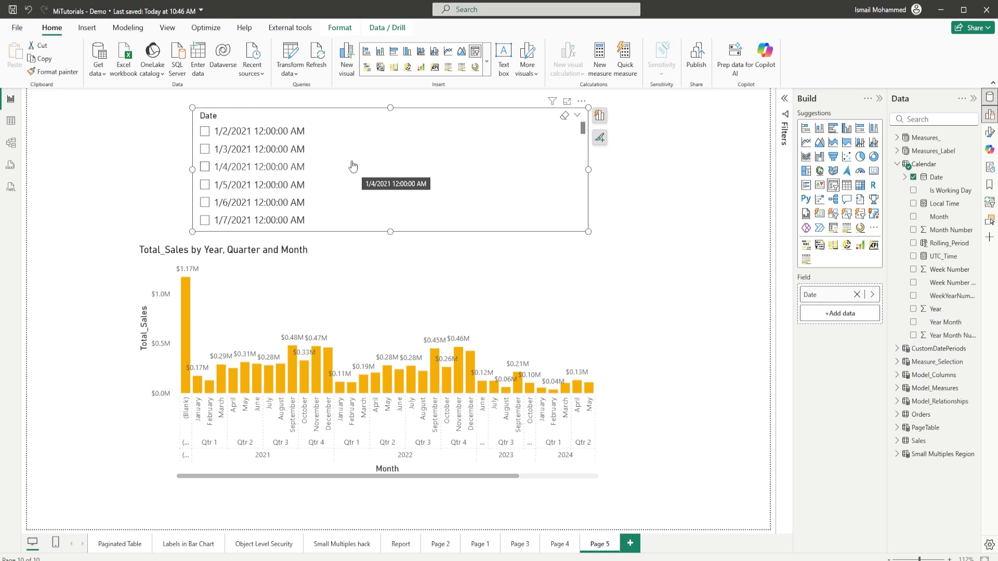
Step: Set the slicer's style to Relative Date in the Slicer settings options
left_click(987, 133)
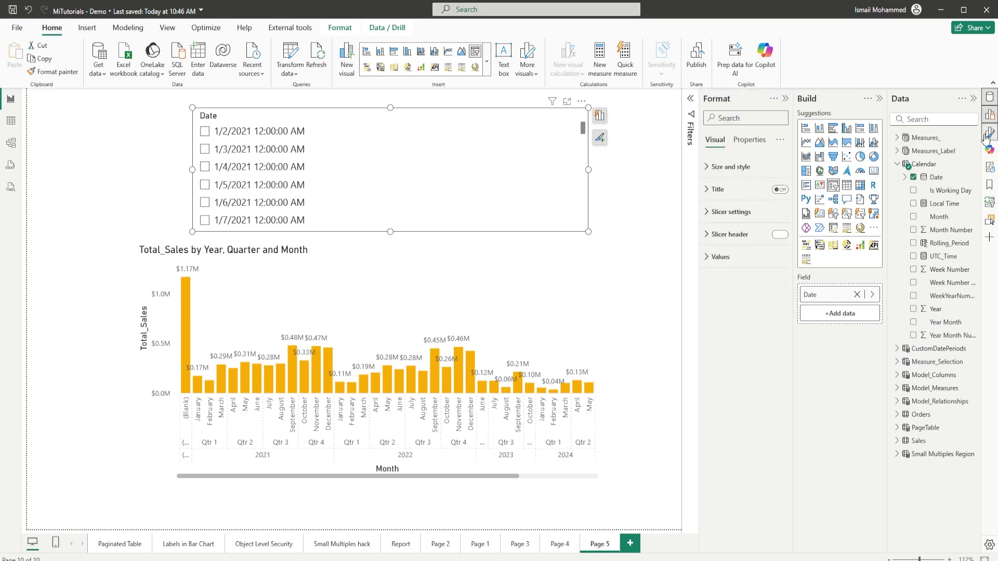
left_click(711, 217)
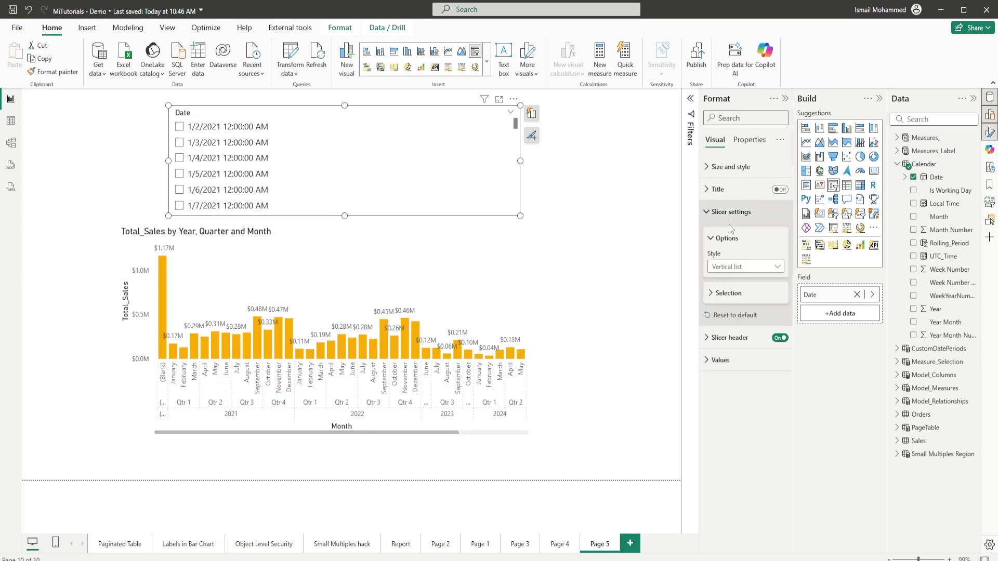
left_click(756, 270)
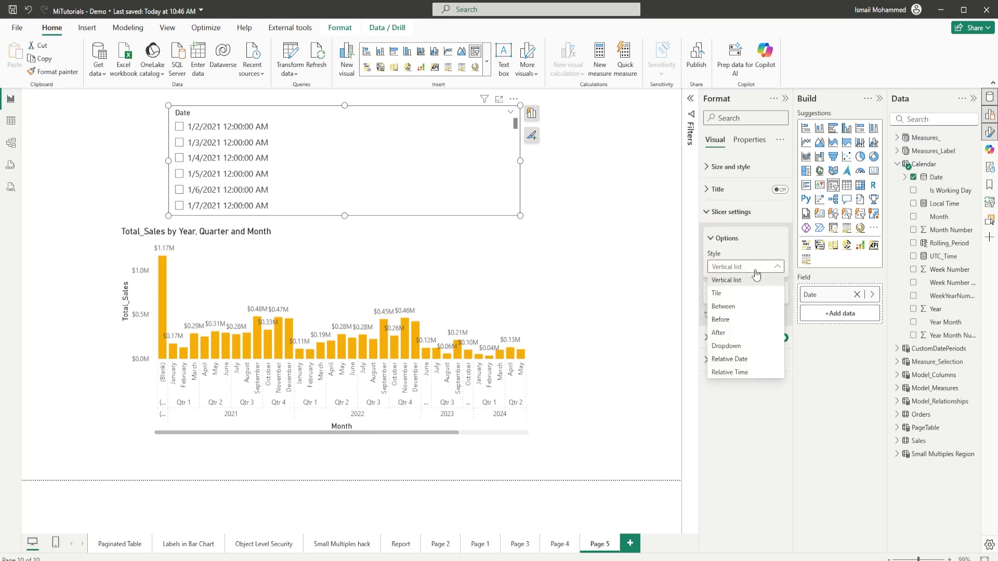
left_click(744, 366)
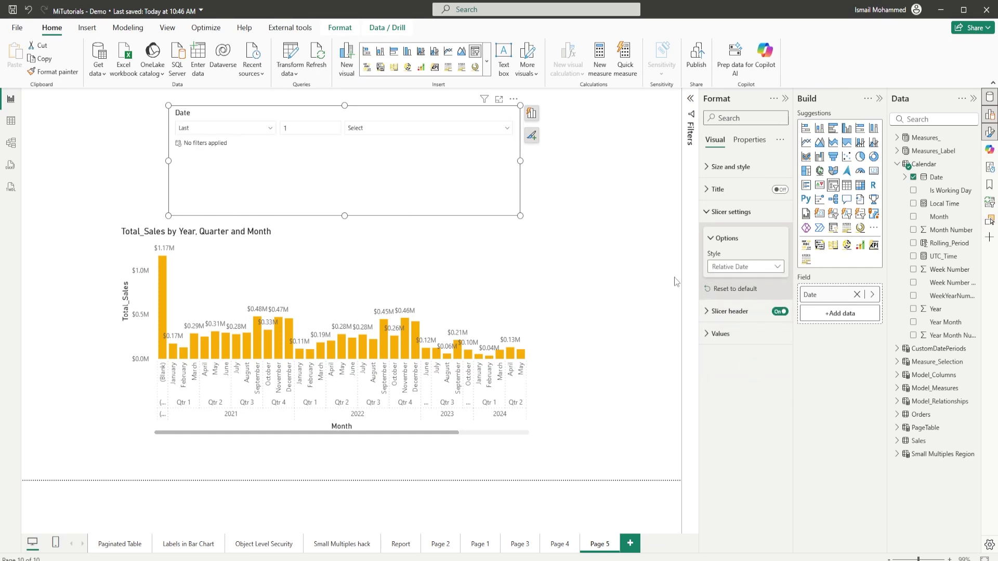
left_click(711, 212)
Step: Increase the slicer's value font size to 14
left_click(720, 257)
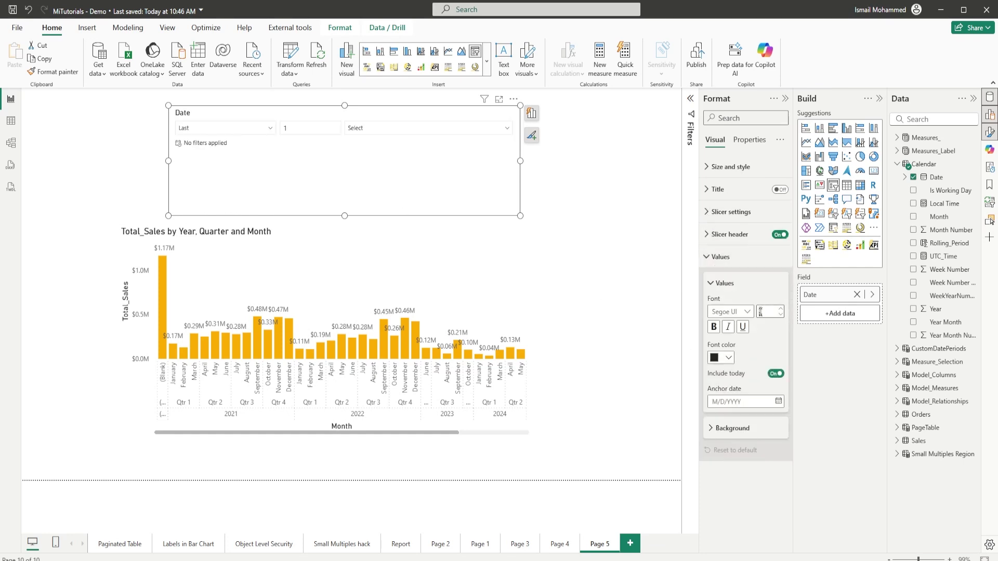
left_click(761, 311)
type("14")
key("Return")
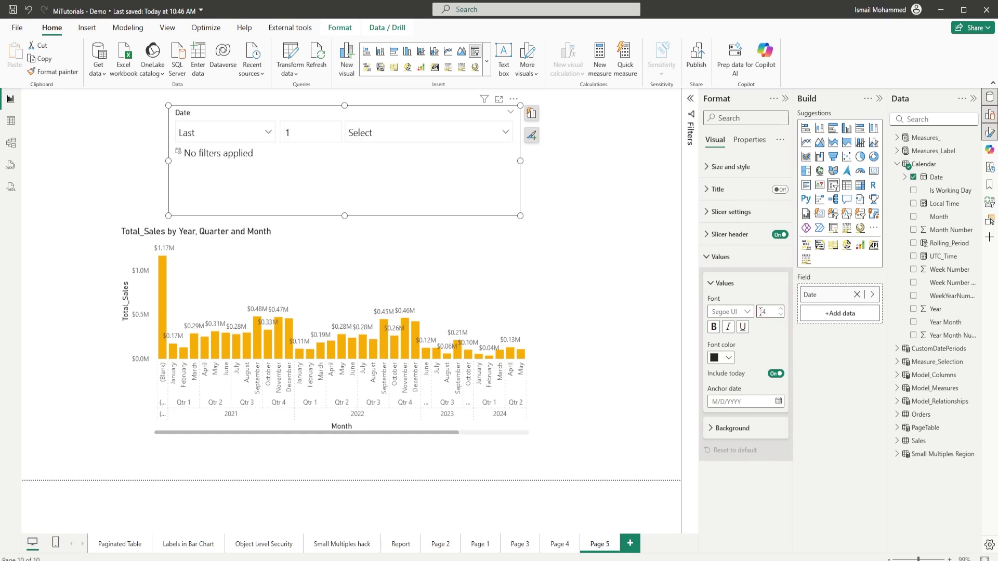
left_click(591, 190)
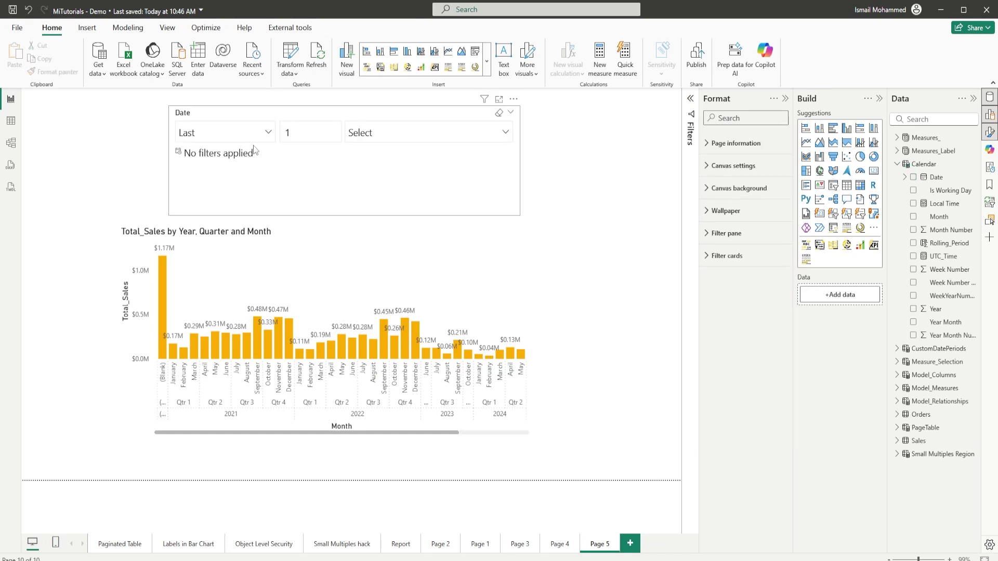
Step: Set the Date slicer to Last 1 Days, which leaves the sales chart empty
left_click(230, 139)
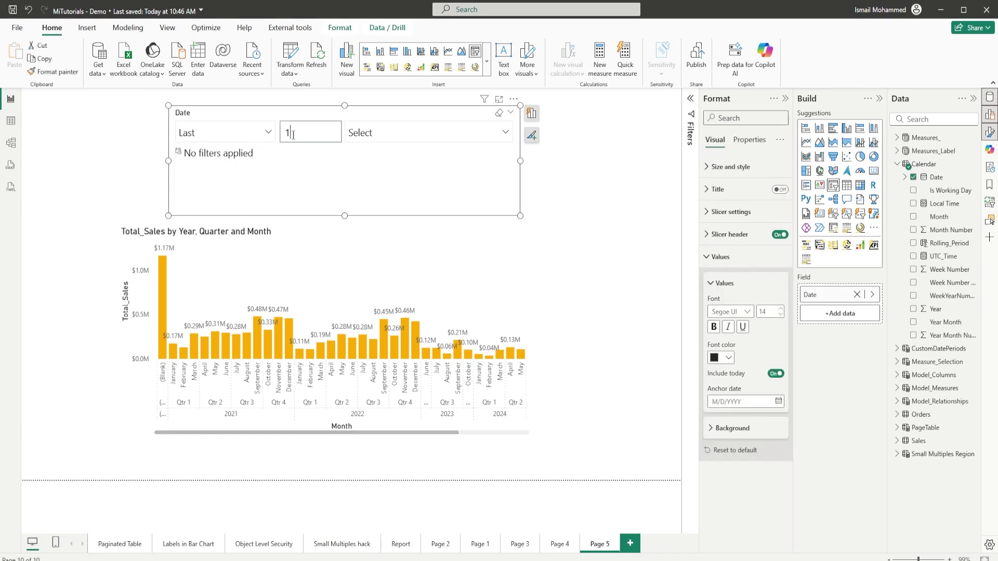
left_click(374, 136)
left_click(355, 171)
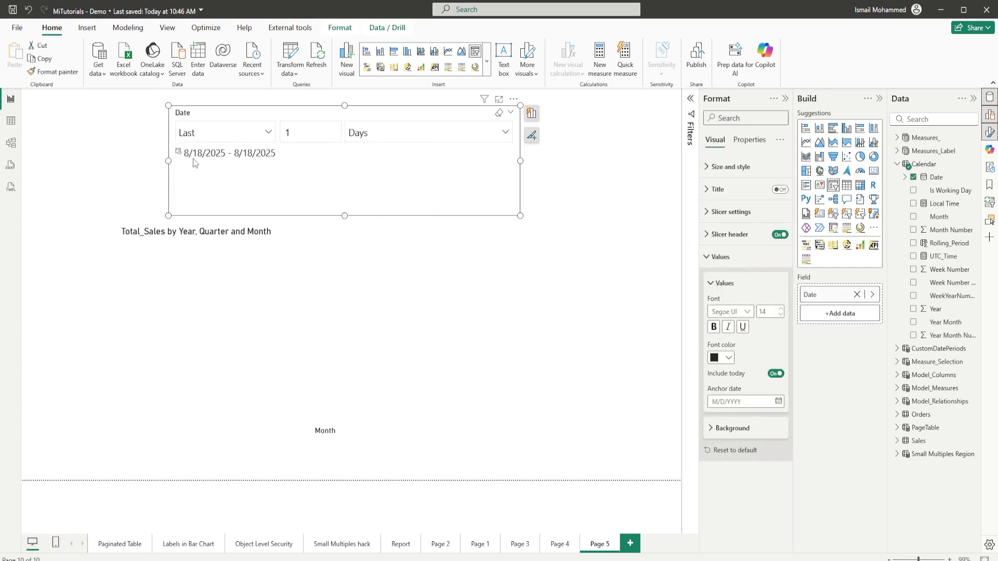